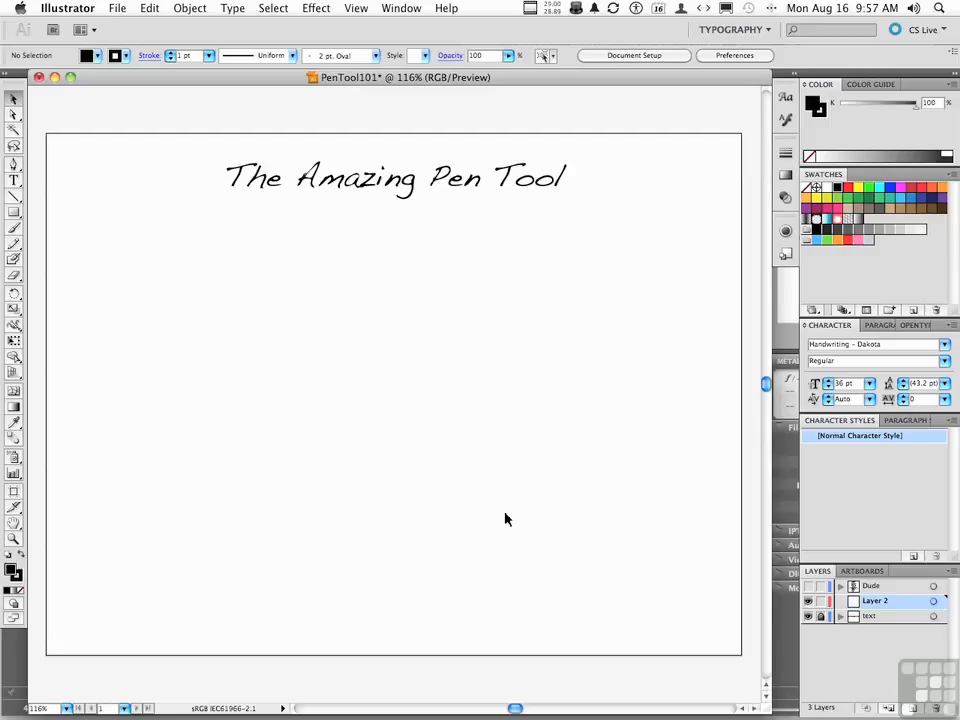
Detach the group of Pen tools as a floating strip and place it on the artboard below the title's beginning.
click(15, 165)
drag(15, 165, 179, 196)
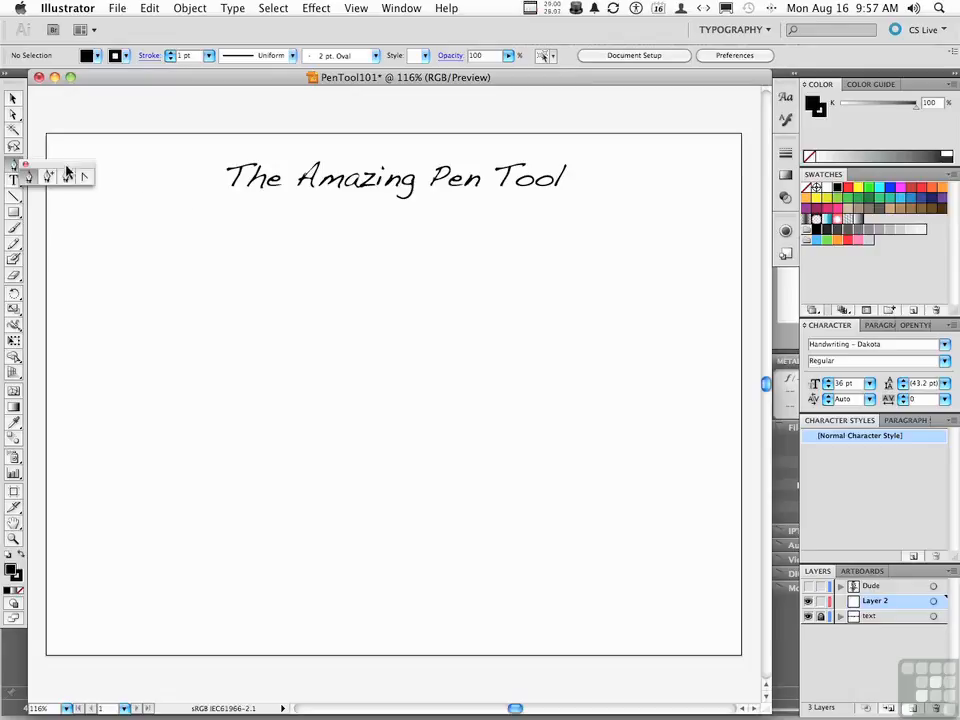
drag(68, 175, 218, 233)
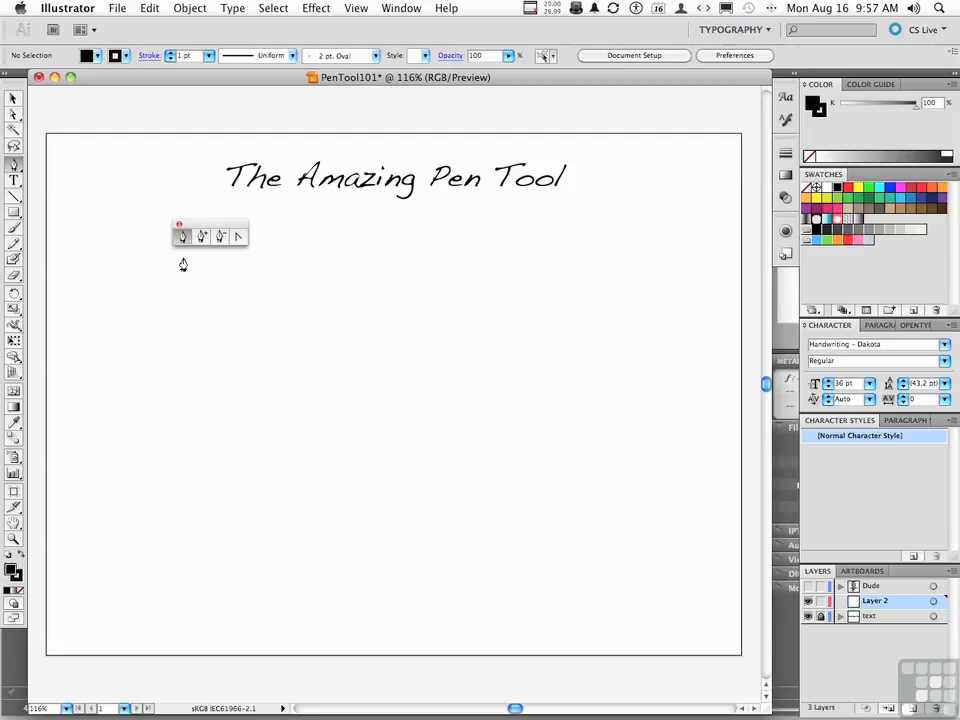
Draw a closed triangle of three straight segments with the Pen tool in the middle of the artboard.
click(249, 310)
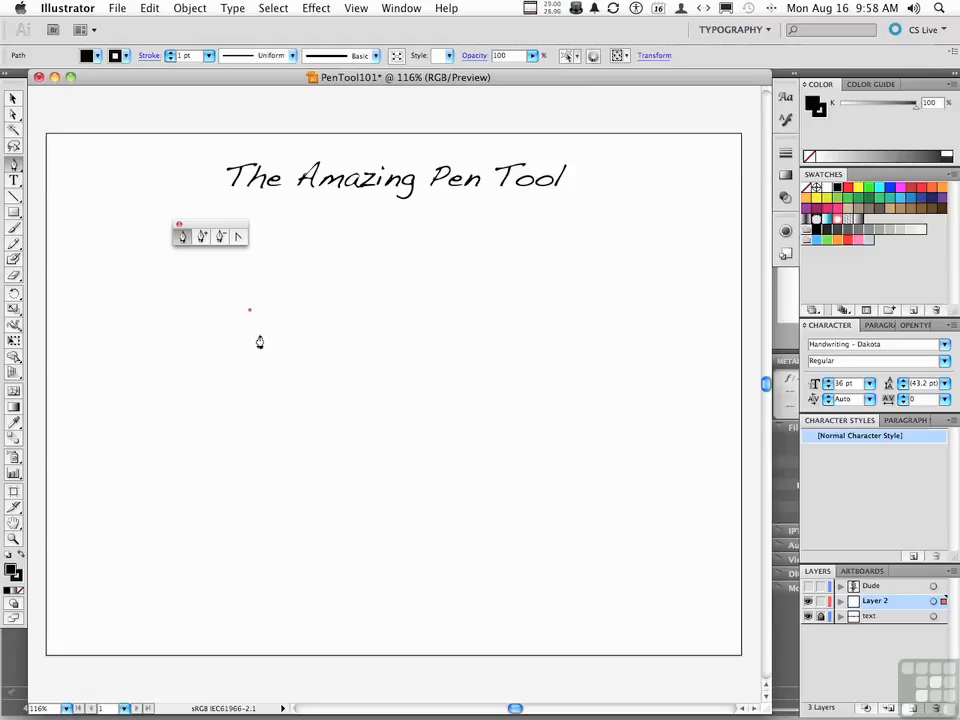
click(484, 252)
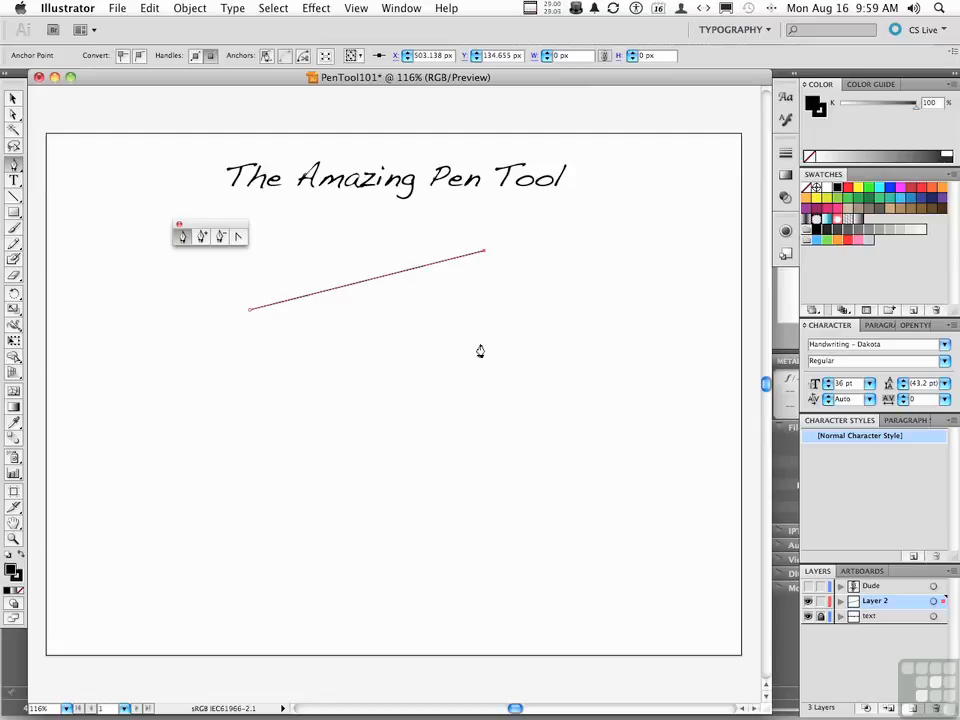
click(380, 434)
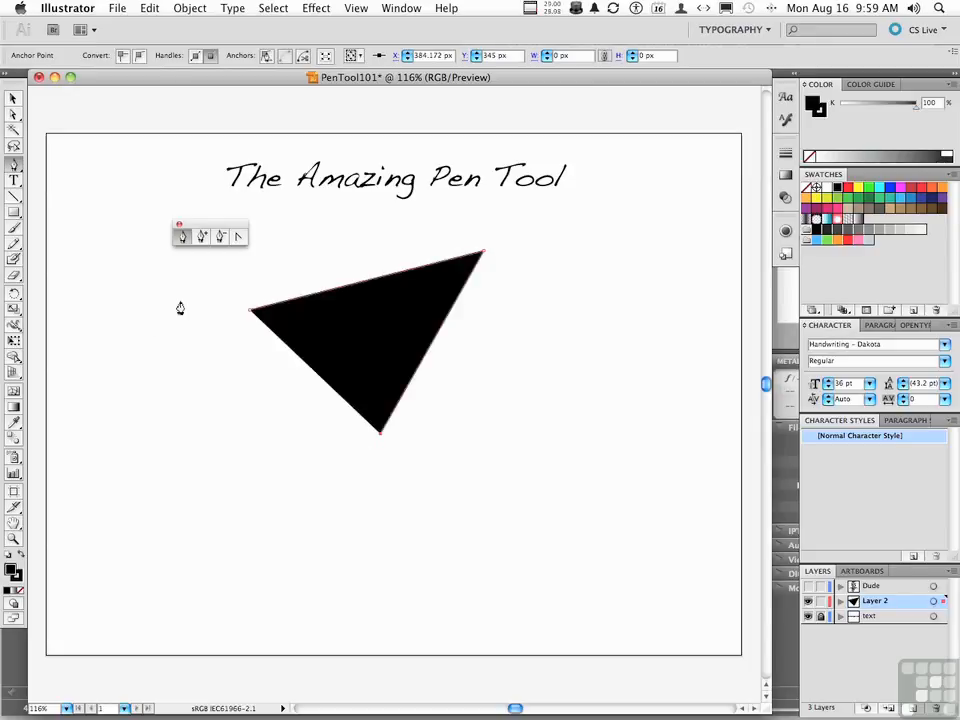
click(248, 317)
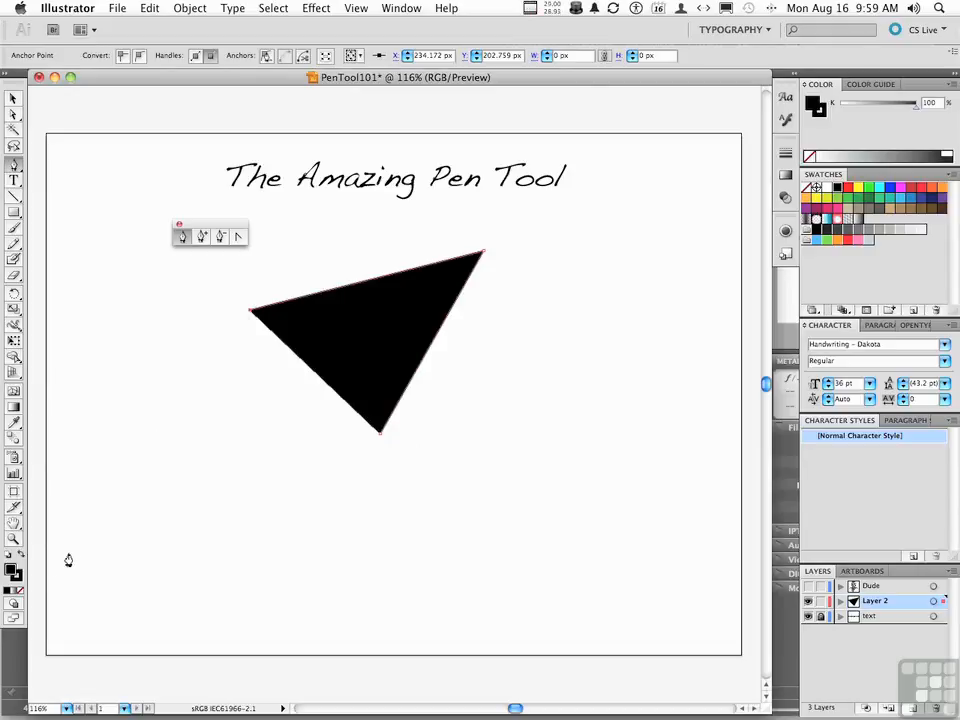
Reset the triangle to the default white fill and black stroke, and delete it.
click(10, 559)
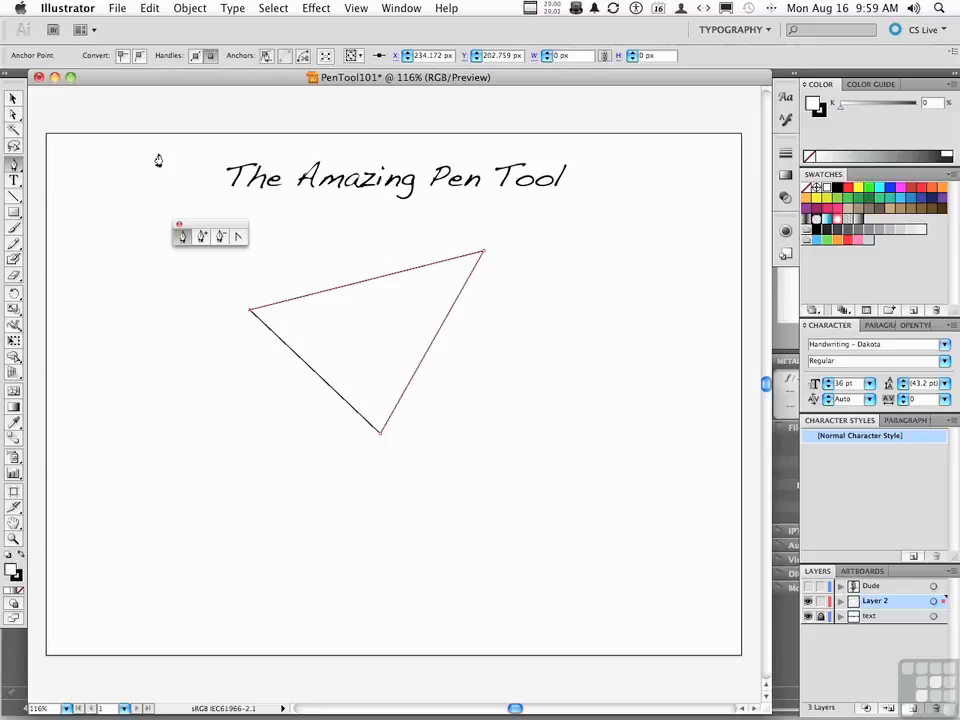
key(Delete)
key(Delete)
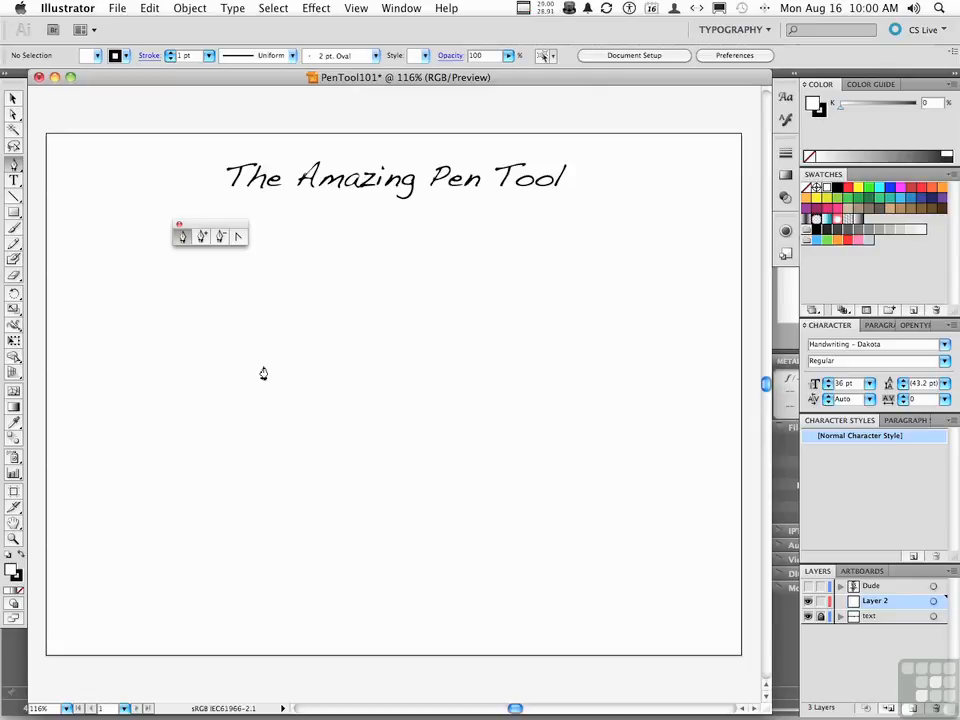
Draw a U-shaped curve about 120 px wide between two smooth anchor points with the Pen tool.
drag(264, 369, 263, 413)
drag(263, 413, 265, 413)
click(264, 412)
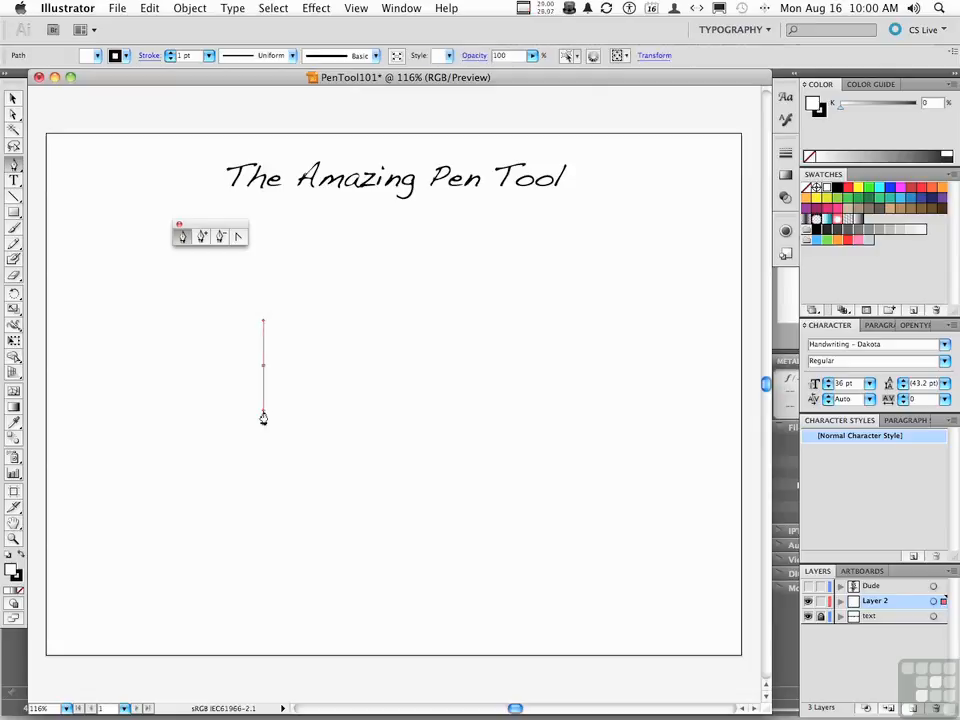
click(368, 371)
drag(368, 371, 367, 408)
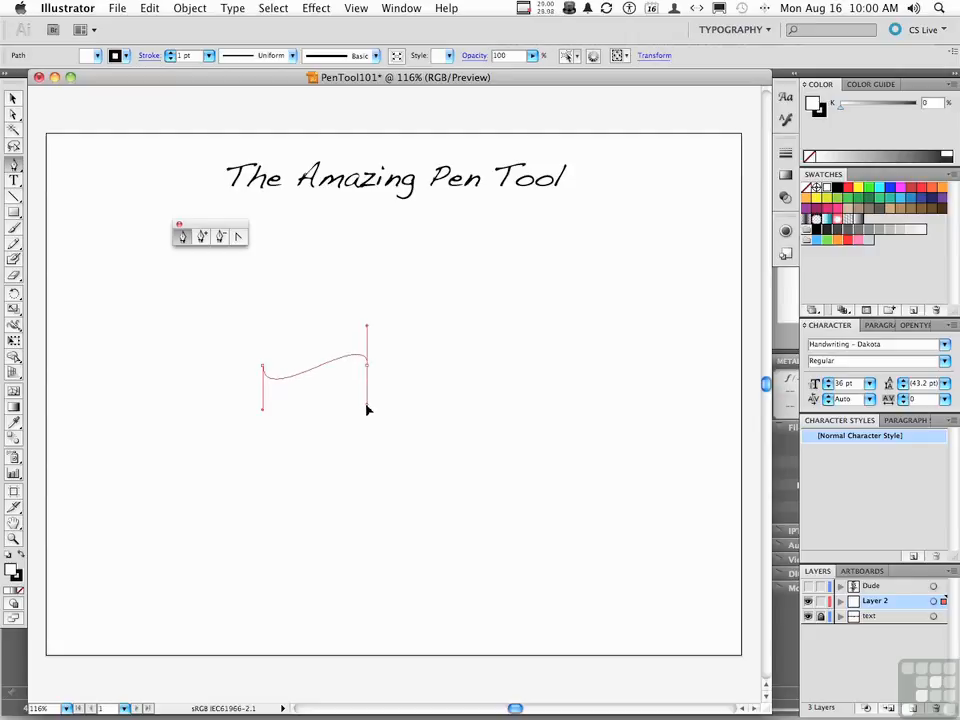
drag(367, 408, 367, 333)
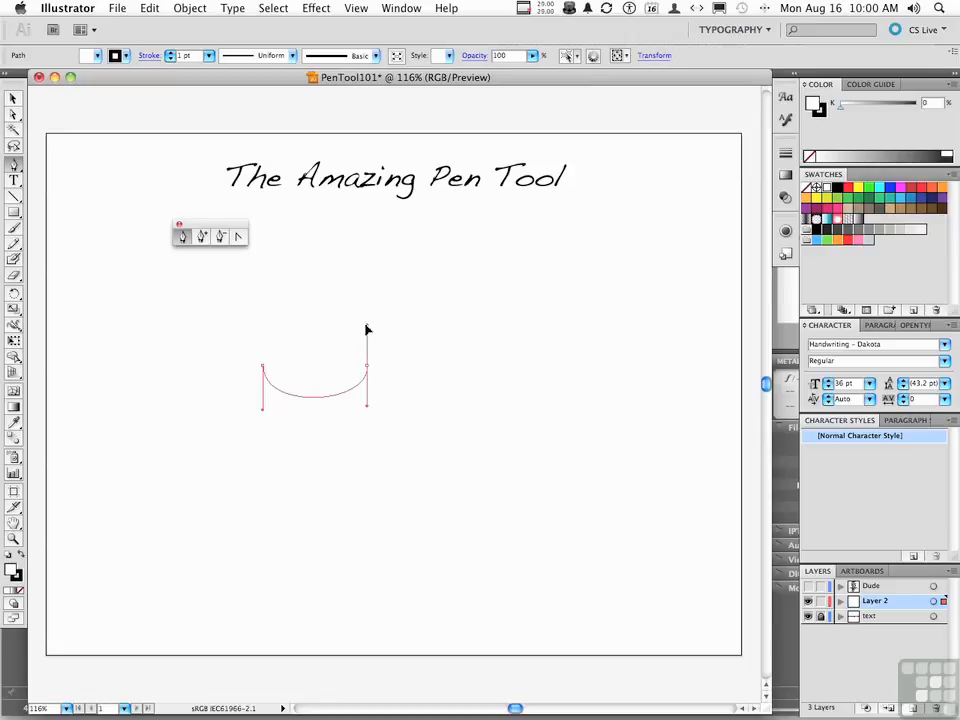
drag(367, 326, 368, 325)
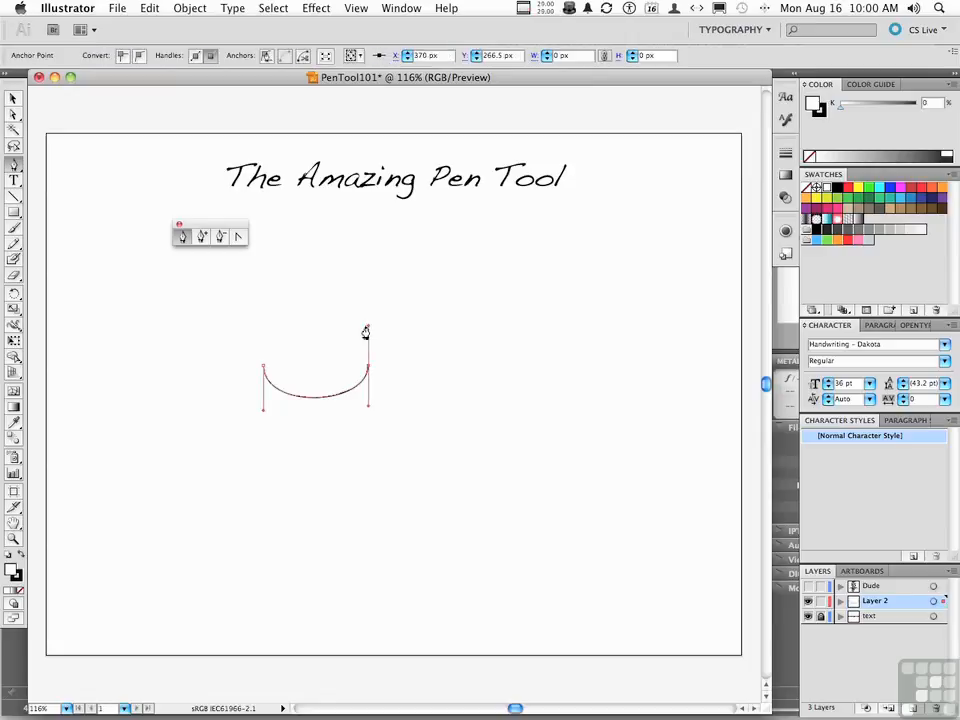
Close the curve at its starting anchor to form an oval about 74 px high, and deselect it.
click(262, 372)
drag(262, 373, 264, 411)
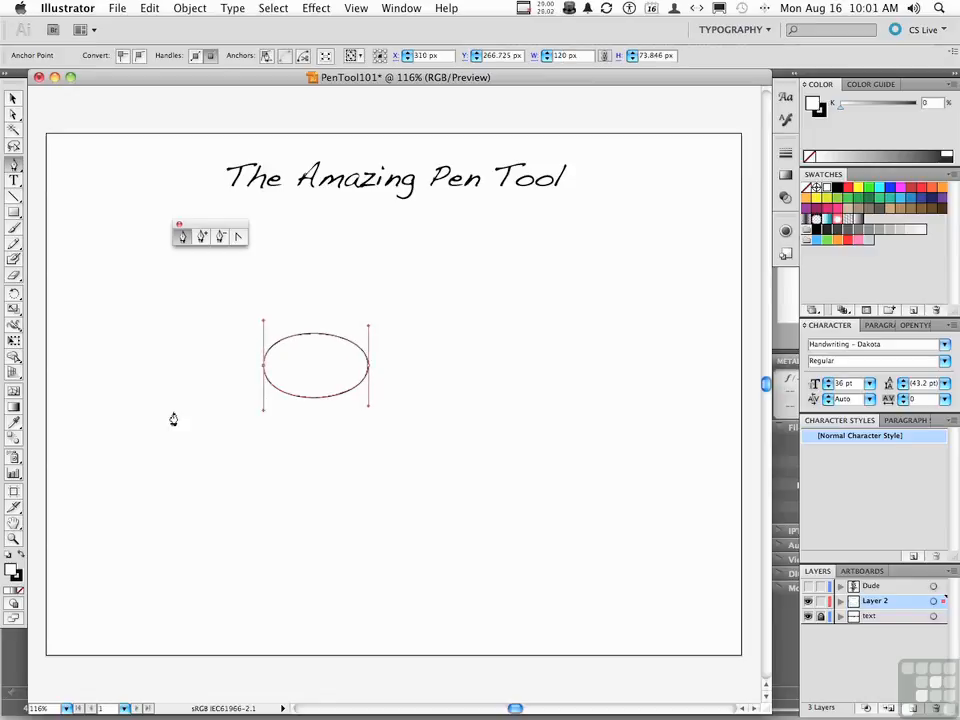
key(super+shift+a)
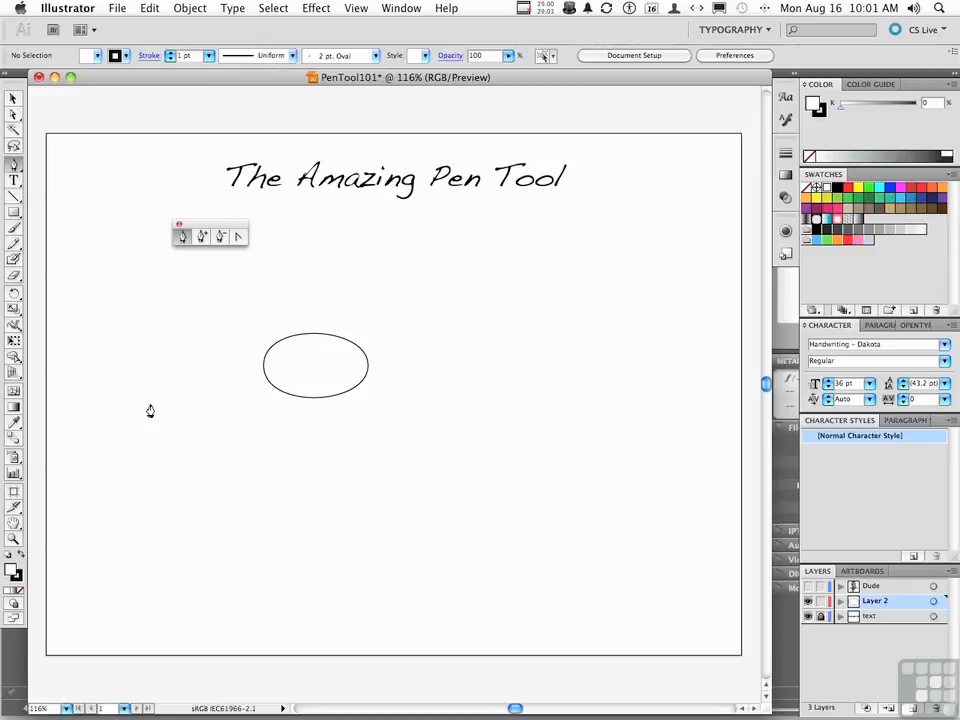
Fit the artboard in the window and draw an ellipse about 159 by 69 px beside the oval with the Ellipse tool.
key(super+0)
click(13, 214)
drag(13, 214, 64, 246)
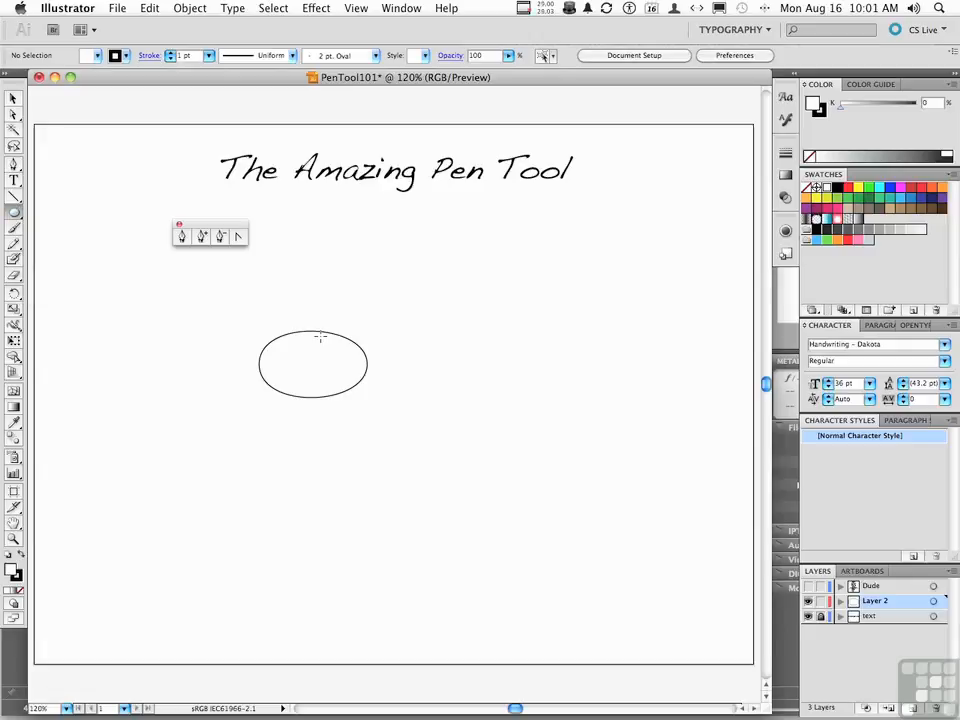
drag(464, 335, 608, 397)
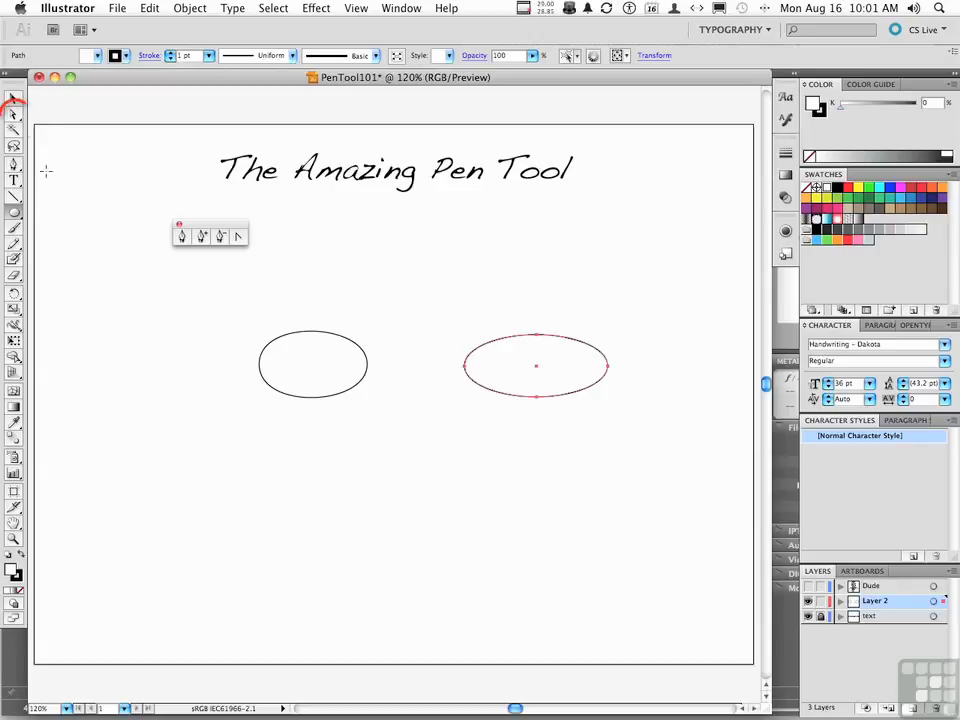
Compare the anchor points and direction handles of the pen-drawn oval and the ellipse using the Direct Selection tool.
click(13, 114)
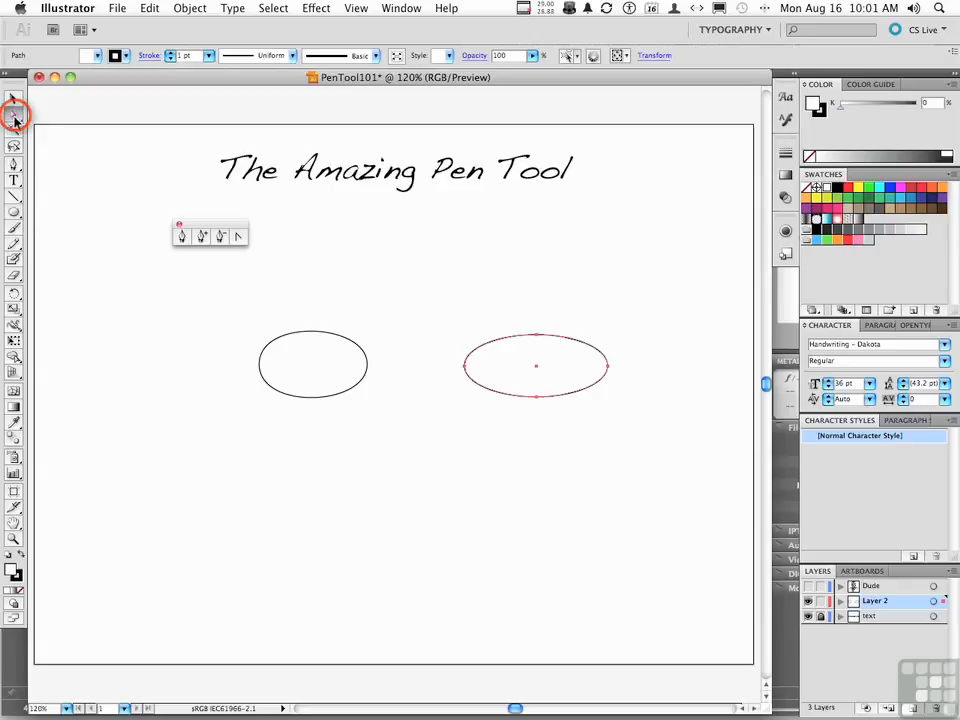
click(310, 332)
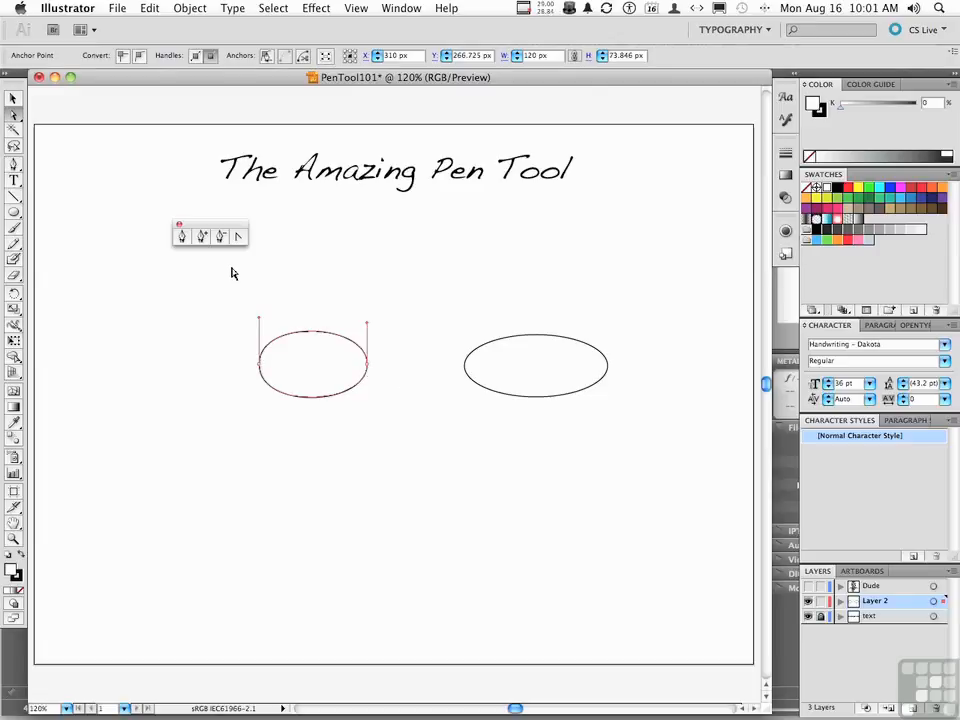
click(479, 387)
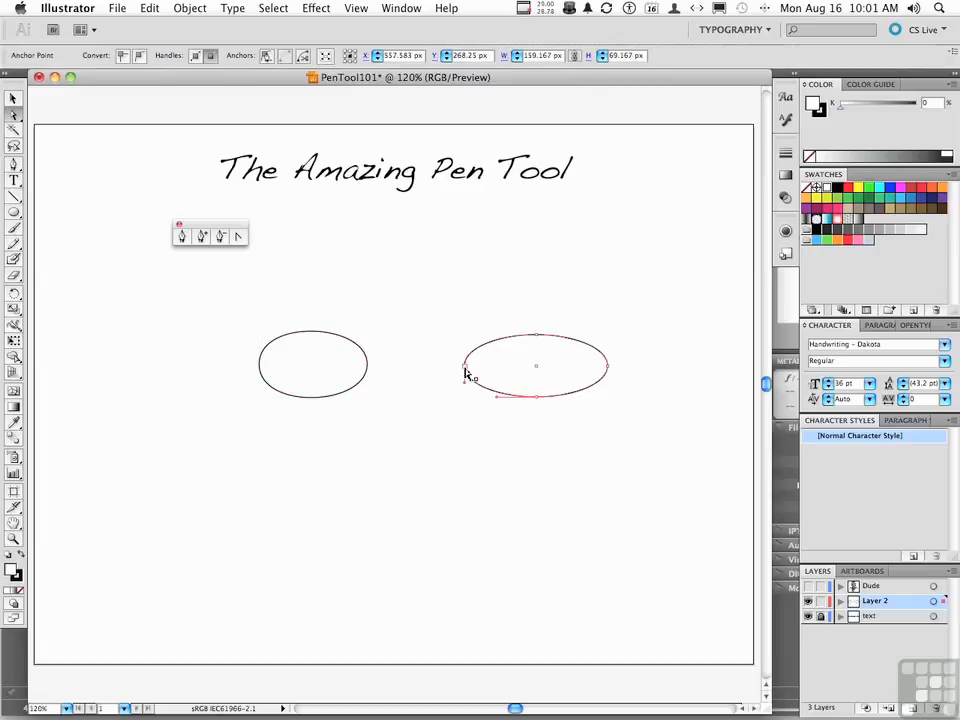
click(464, 367)
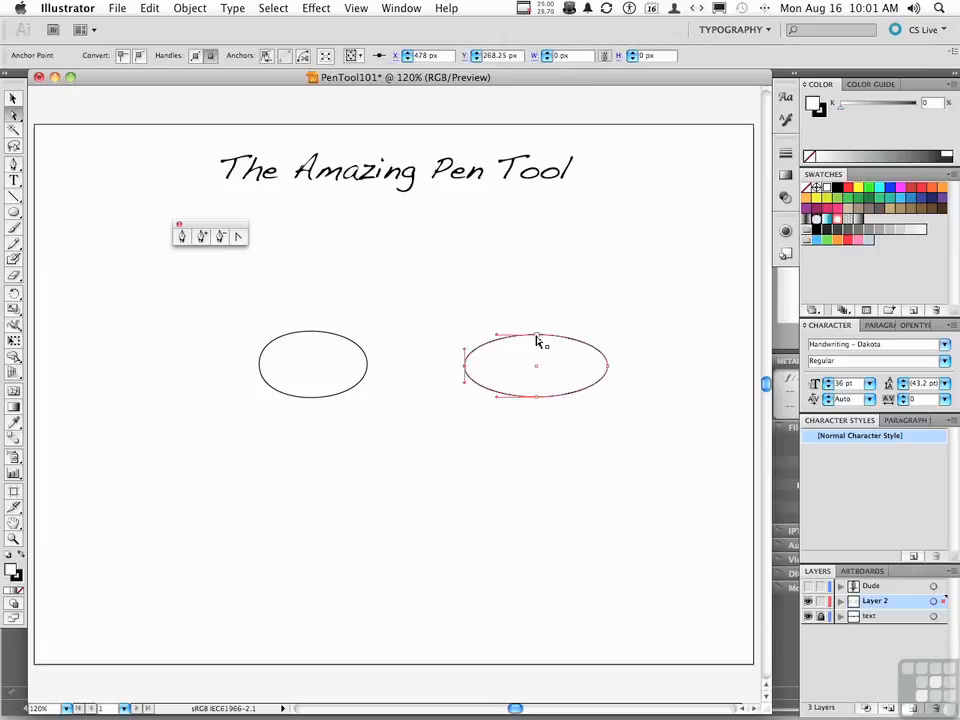
click(537, 335)
click(536, 398)
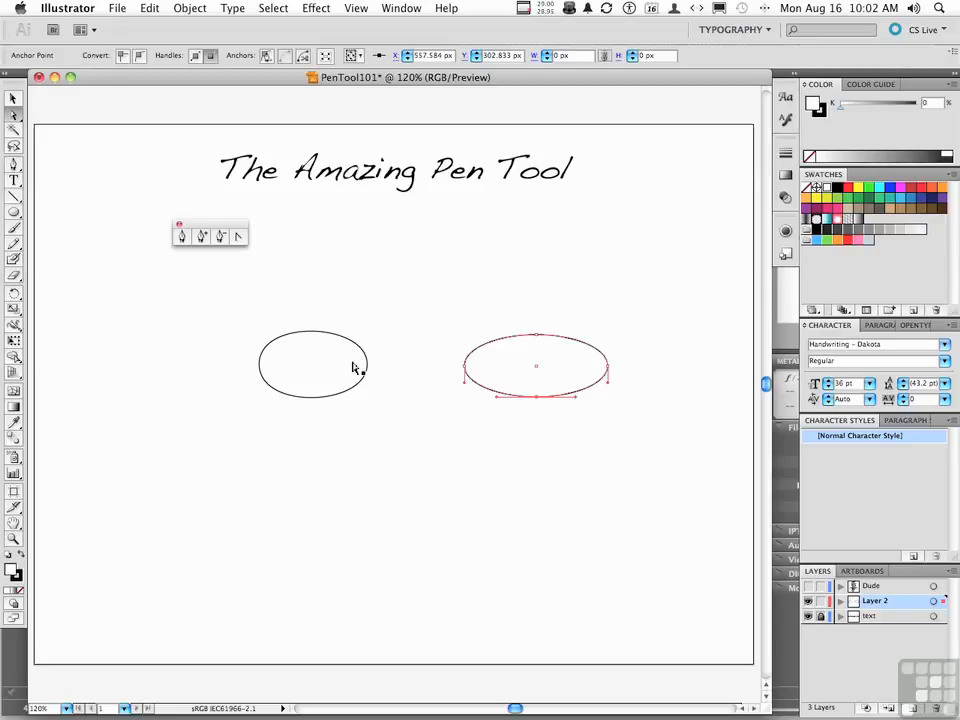
Delete both ovals from the artboard and show the hidden Dude layer.
key(super+a)
key(Delete)
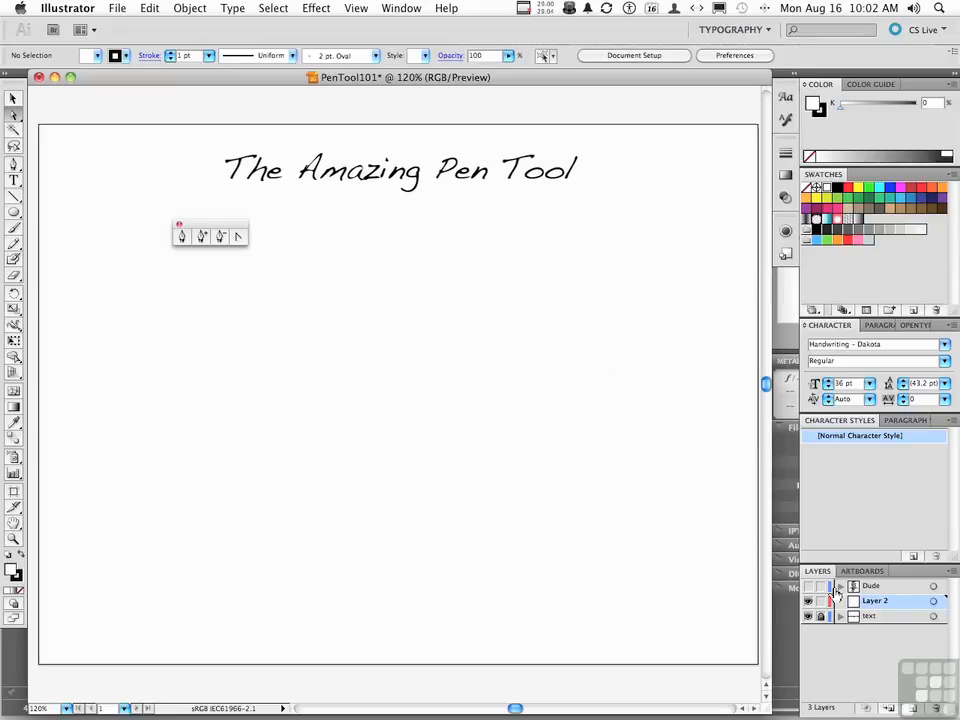
click(809, 587)
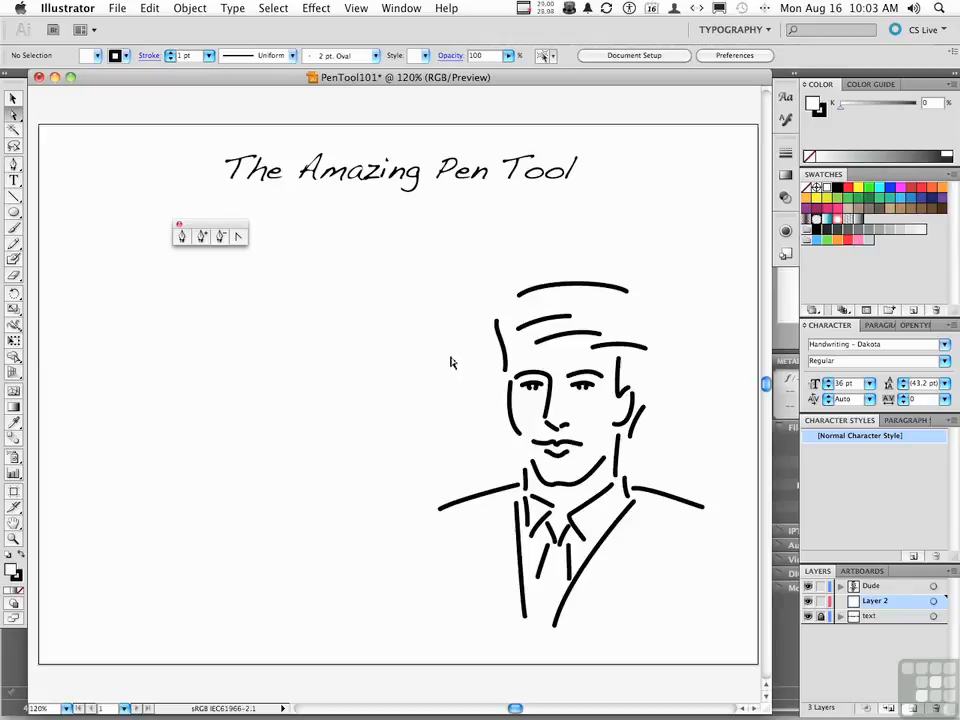
Try moving three of the portrait's hair lines away from the head with the Selection tool.
click(14, 100)
click(499, 343)
drag(503, 350, 466, 333)
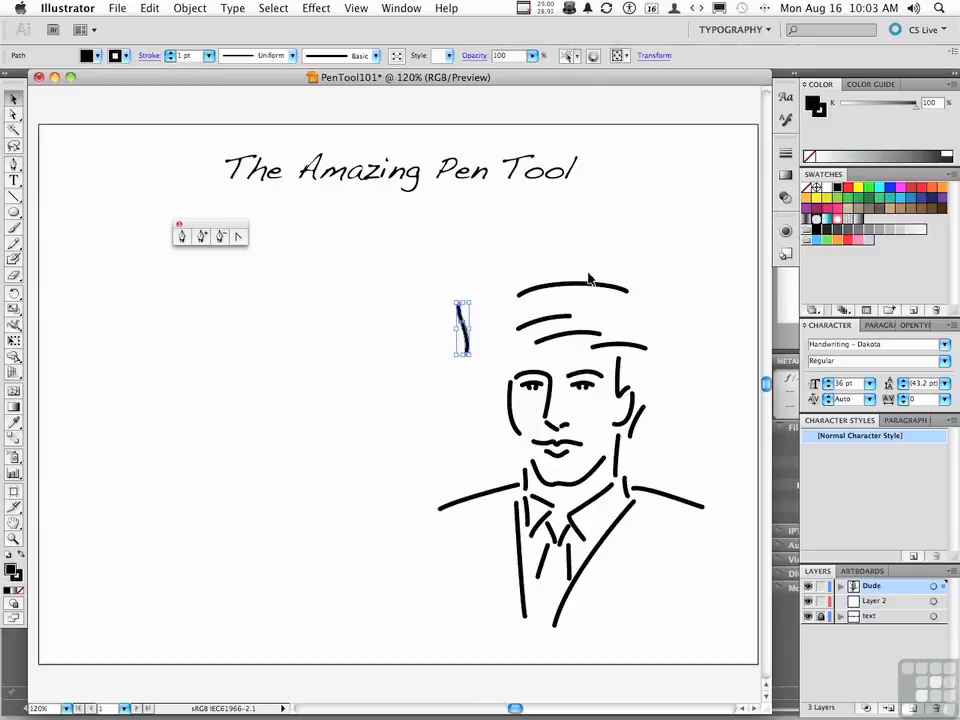
drag(588, 288, 588, 255)
drag(630, 343, 653, 344)
Undo the three hair line moves and deselect everything.
key(super+z)
key(super+z)
key(super+z)
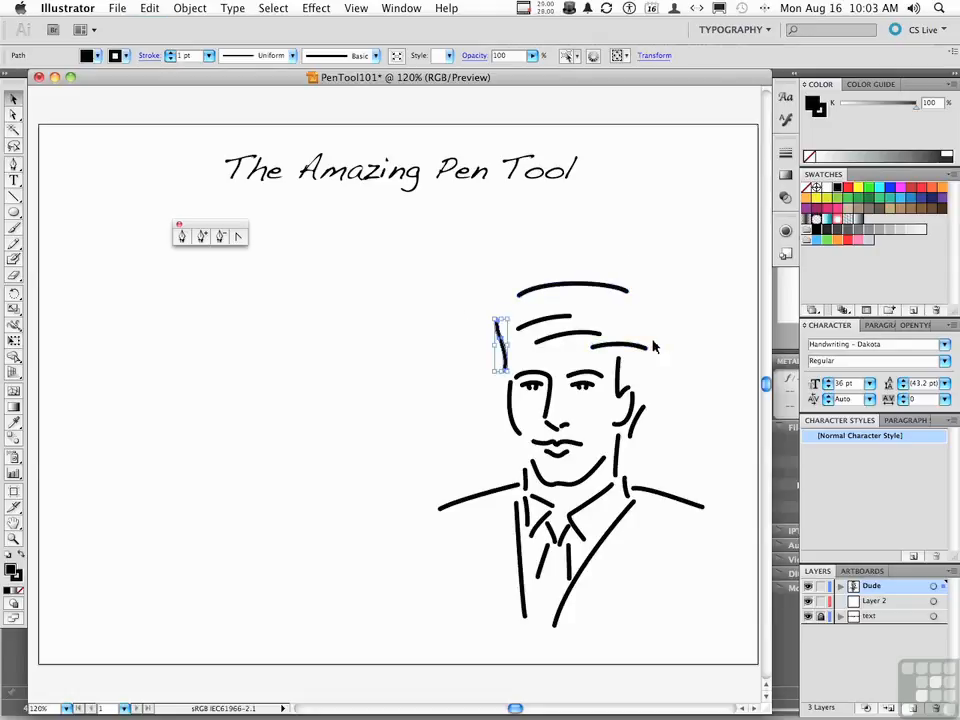
click(396, 369)
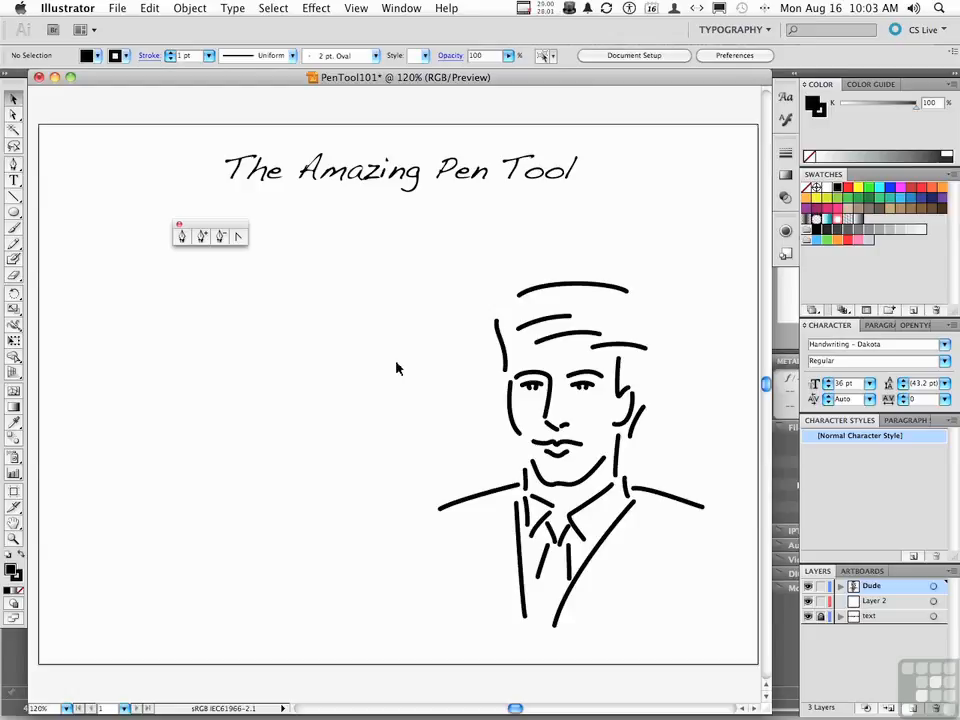